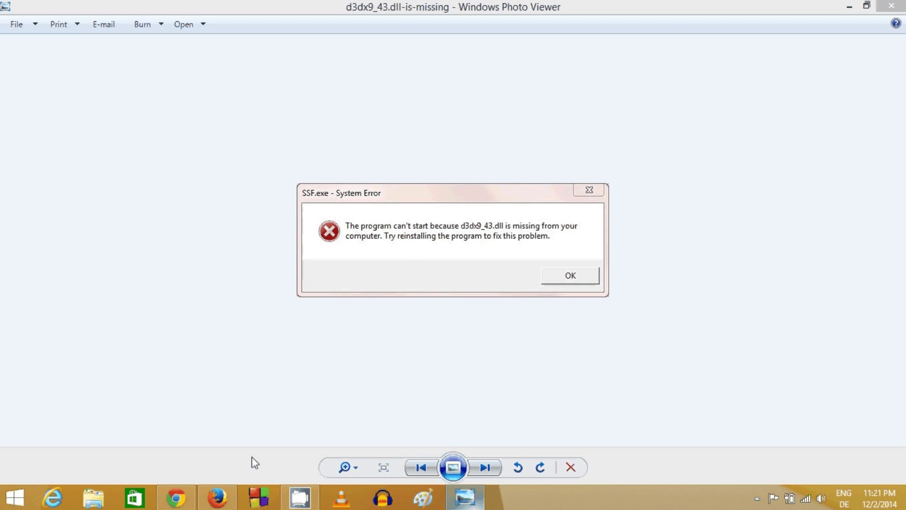
Step: Google 'D3DX9_43.dll' in Firefox and open the DLL-files.com result
left_click(218, 497)
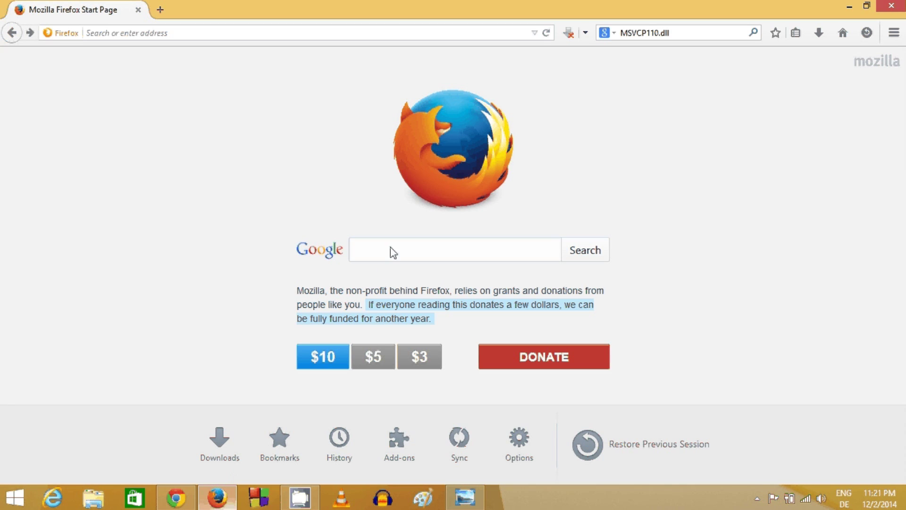
left_click(393, 252)
type("D3DX9_43.dll")
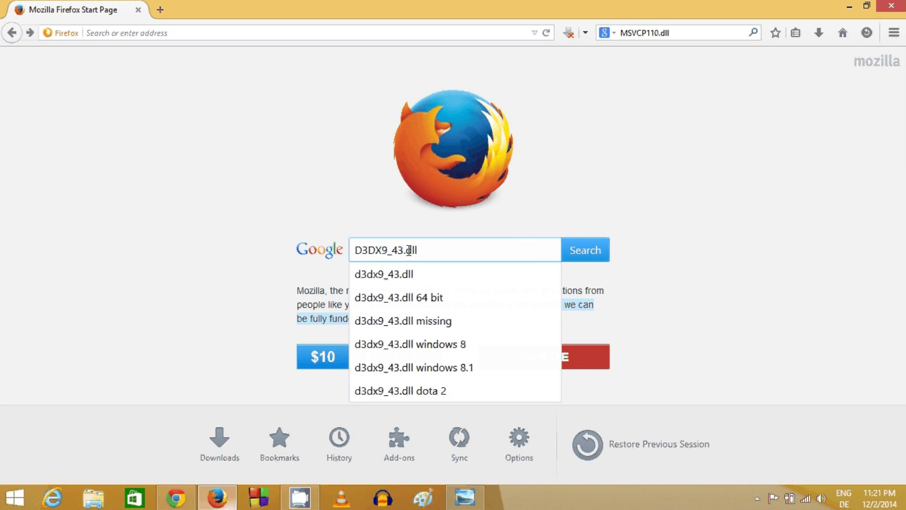
left_click(585, 250)
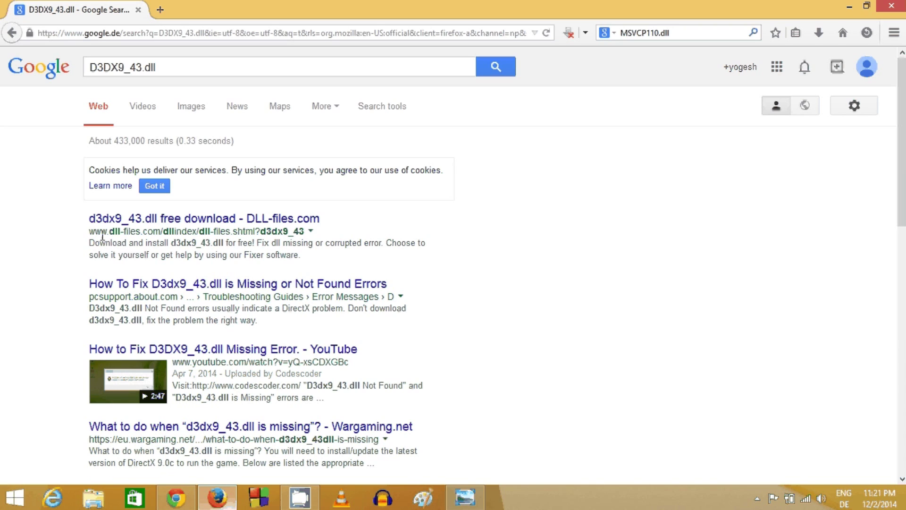
left_click(110, 232)
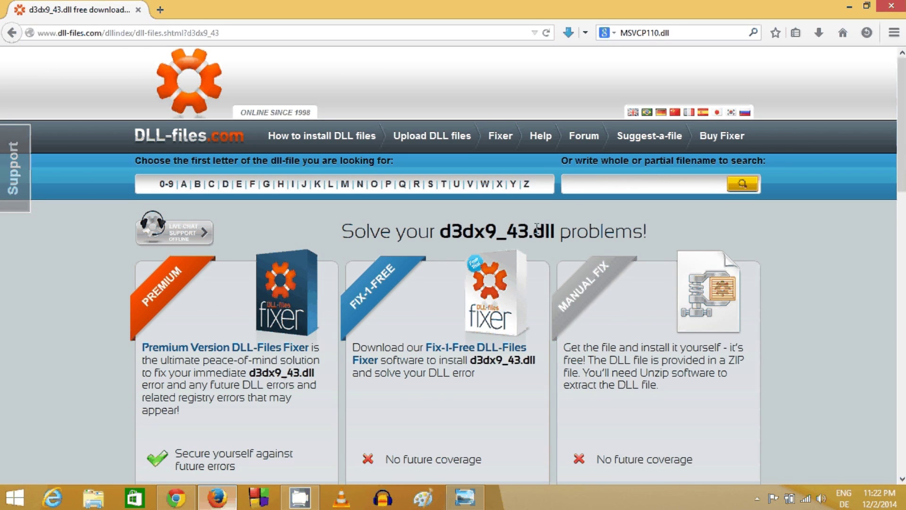
scroll(536, 229, "down", 1)
scroll(353, 220, "down", 1)
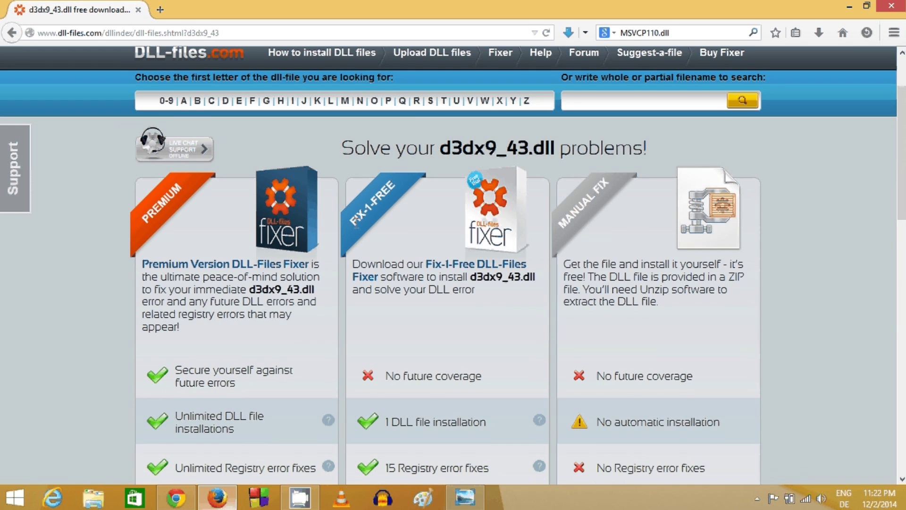
scroll(407, 248, "down", 1)
scroll(407, 248, "down", 1)
scroll(396, 254, "down", 1)
scroll(388, 257, "up", 3)
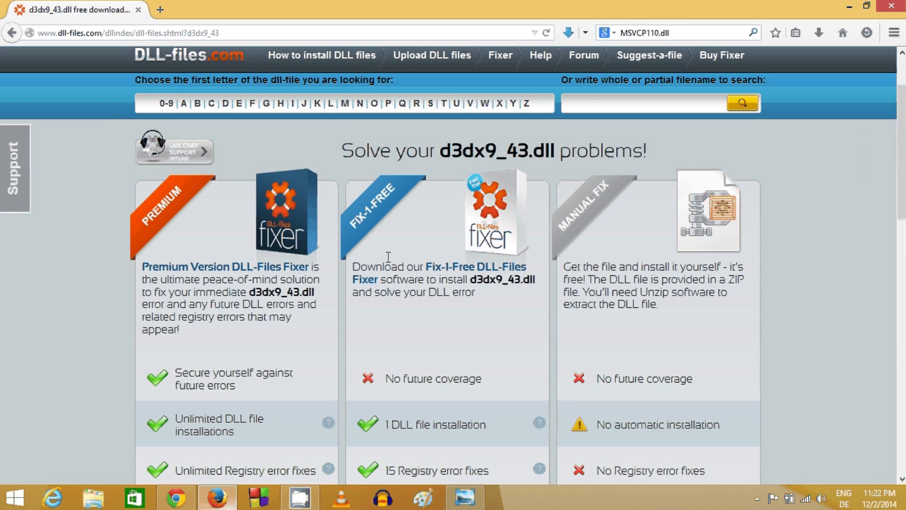
scroll(388, 256, "up", 1)
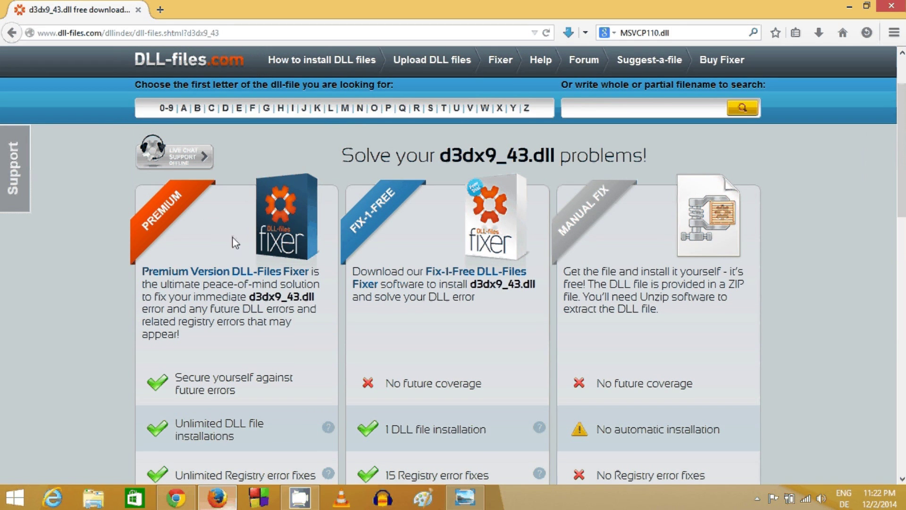
scroll(237, 235, "down", 1)
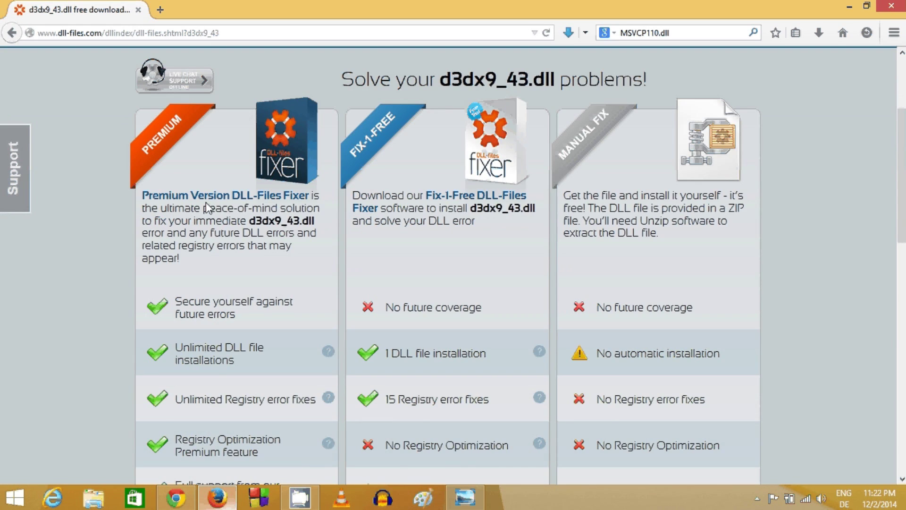
scroll(208, 213, "down", 1)
scroll(209, 212, "down", 1)
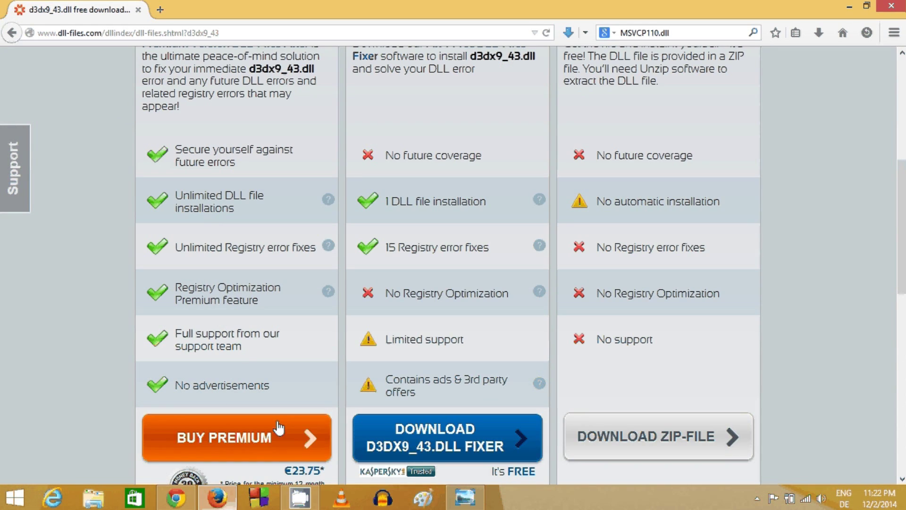
scroll(257, 382, "down", 1)
scroll(412, 412, "up", 2)
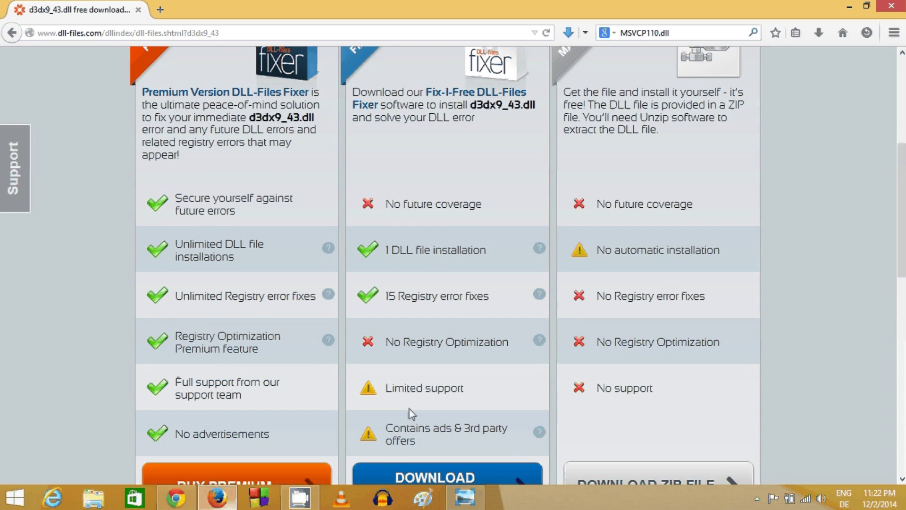
scroll(412, 413, "up", 1)
scroll(412, 283, "up", 2)
scroll(411, 179, "up", 2)
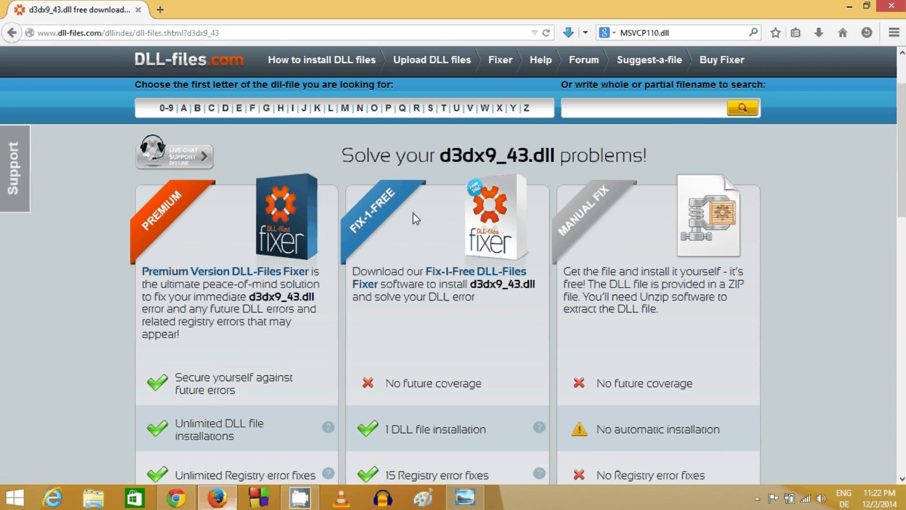
scroll(414, 220, "down", 1)
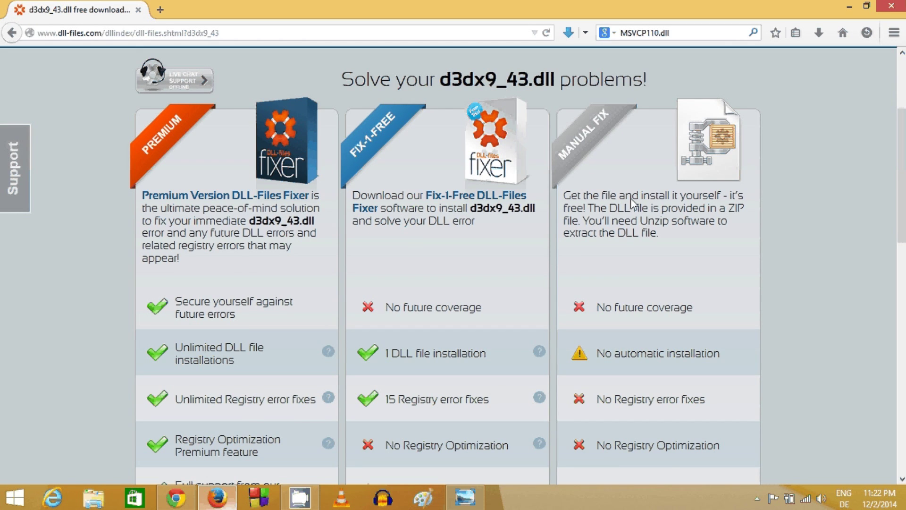
scroll(633, 203, "down", 5)
scroll(634, 213, "down", 1)
scroll(634, 212, "up", 5)
scroll(646, 232, "up", 1)
scroll(572, 157, "down", 1)
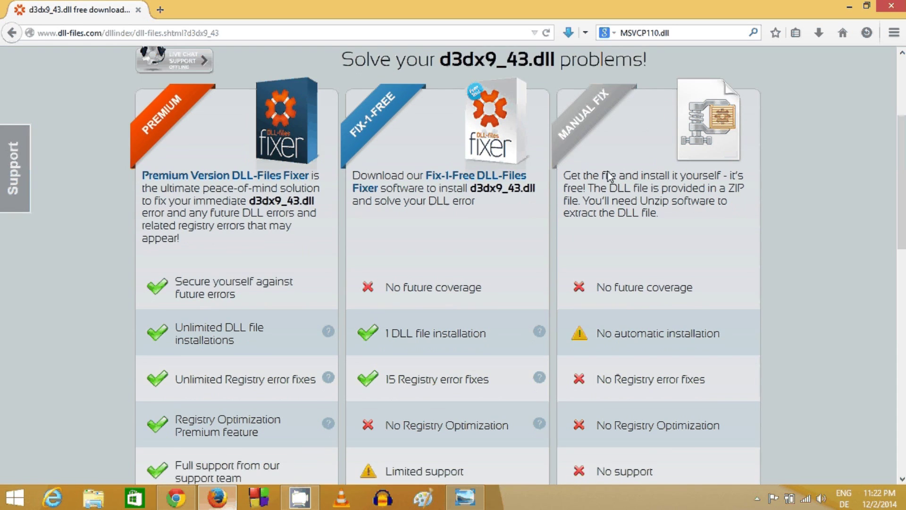
scroll(607, 177, "down", 5)
scroll(608, 186, "down", 1)
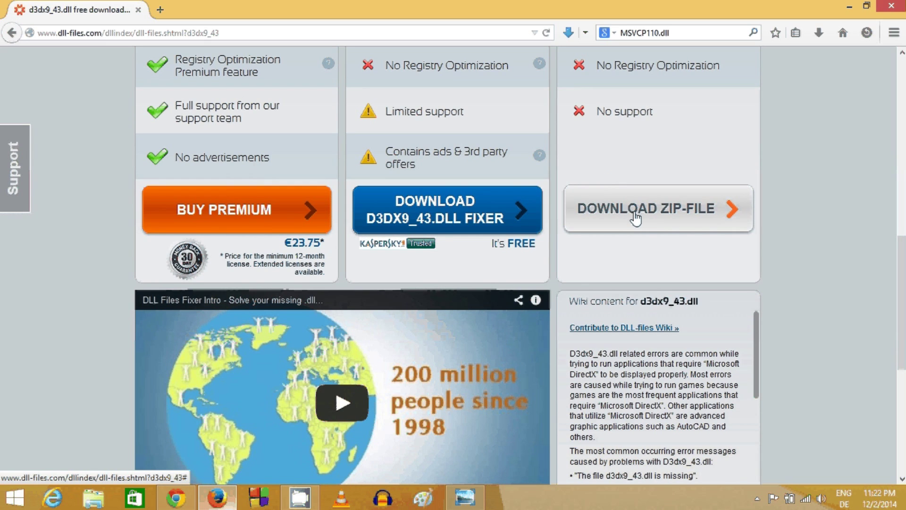
Step: Reveal the d3dx9_43.dll zip versions, 64-bit and 32-bit 9.29.952.3111
left_click(628, 215)
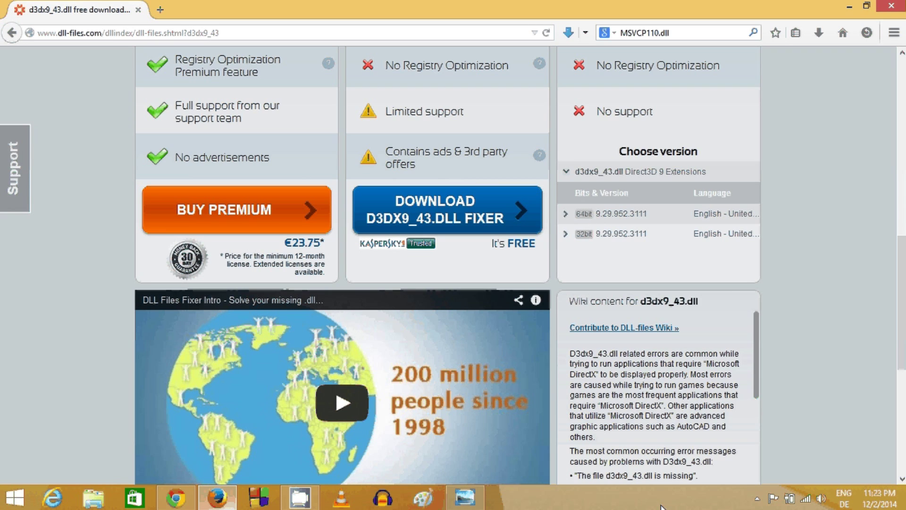
Step: Bring up the Windows charms menu over the d3dx9_43.dll download page
key("super+c")
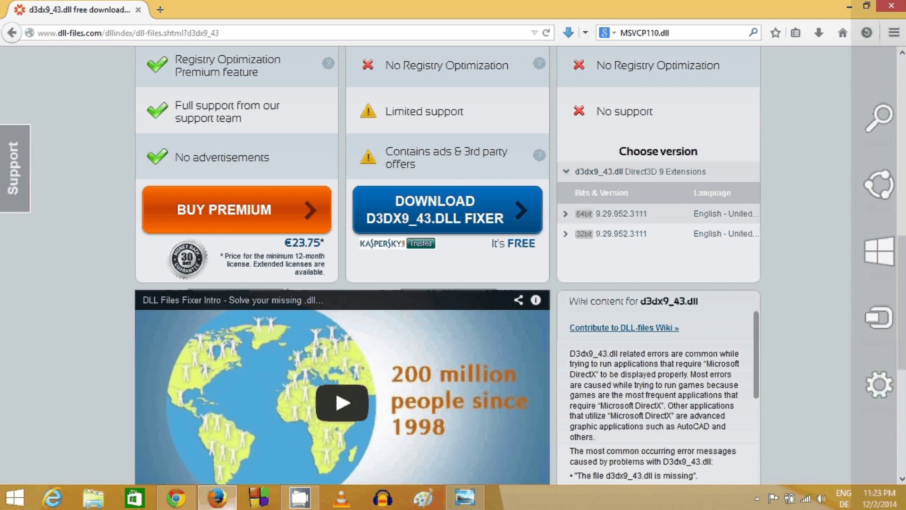
left_click(880, 121)
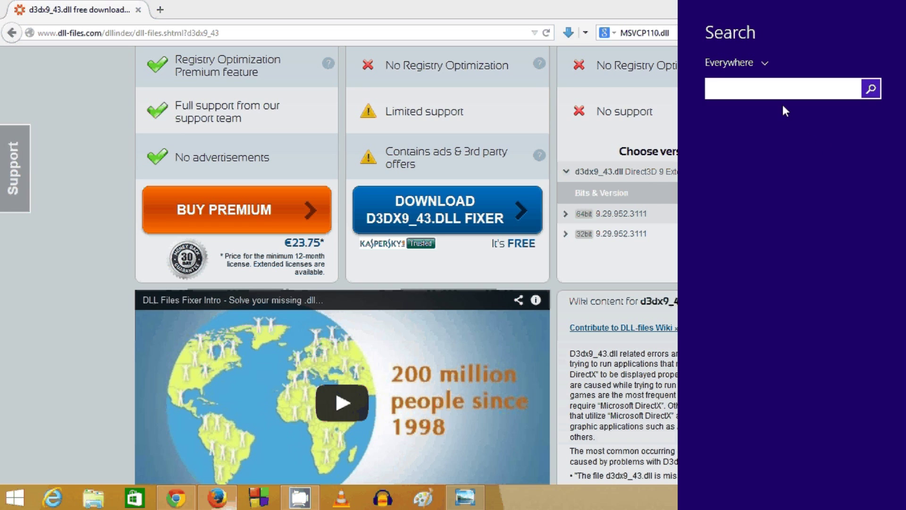
type("syst")
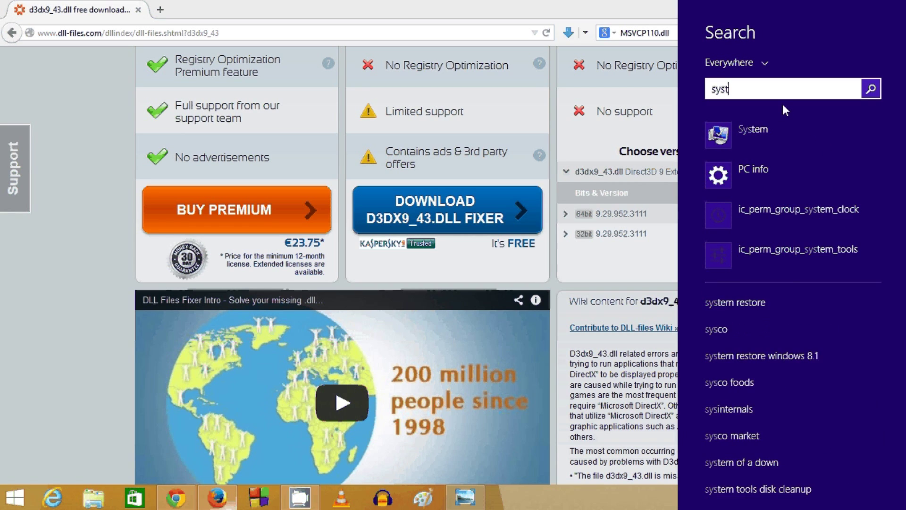
type("em")
left_click(762, 131)
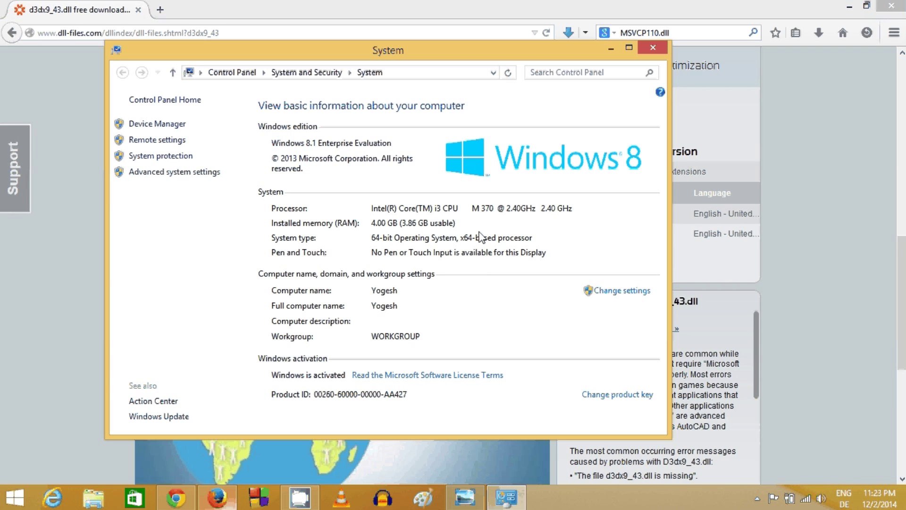
left_click(652, 48)
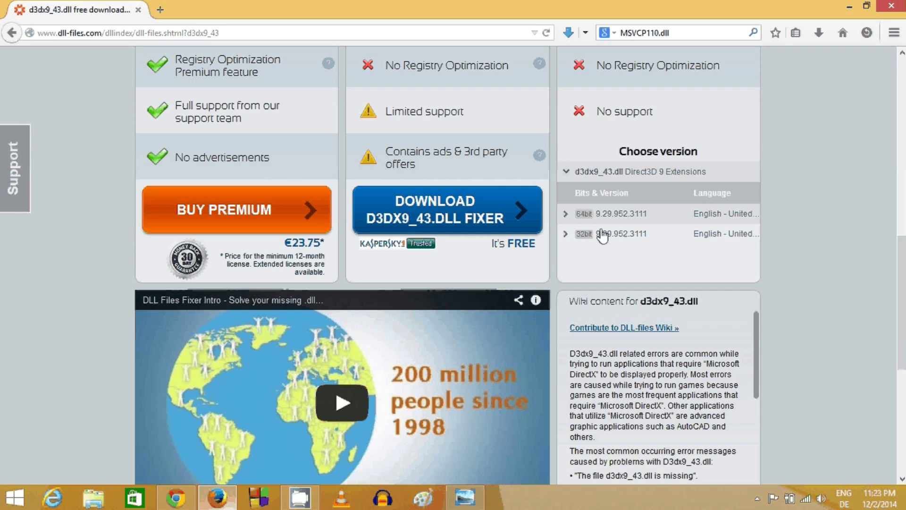
Step: Save the 64-bit d3dx9_43.zip and show Firefox's recent downloads
left_click(590, 214)
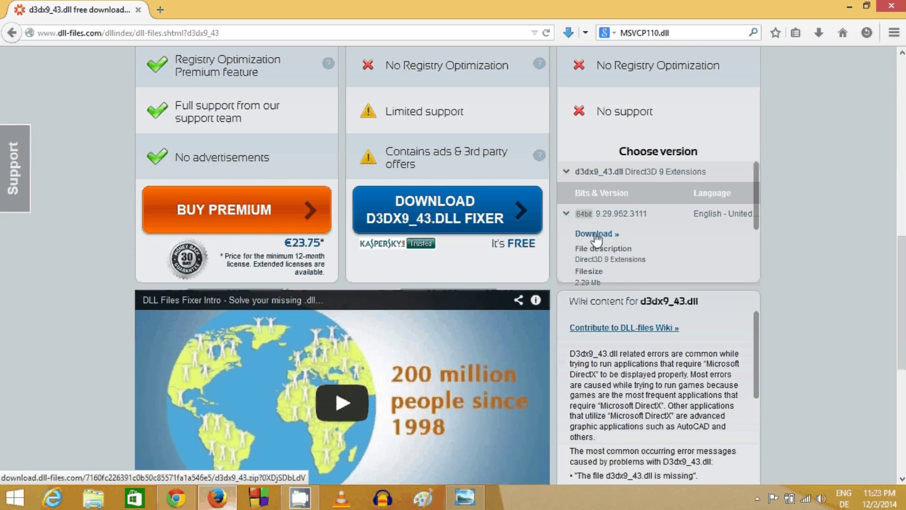
left_click(595, 236)
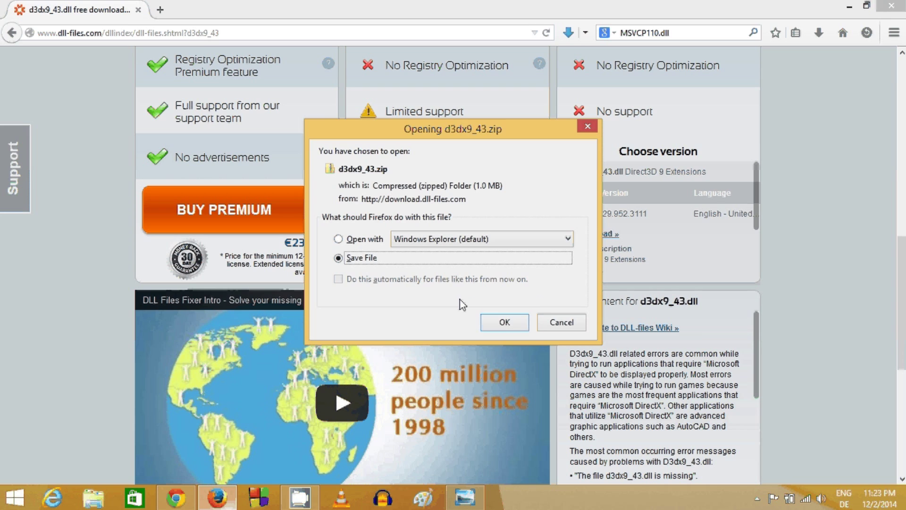
left_click(504, 322)
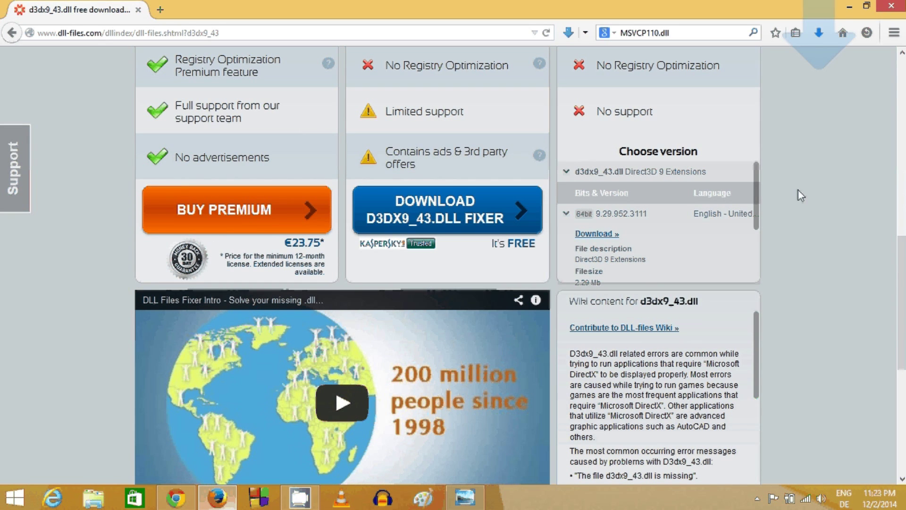
left_click(818, 33)
Step: Open the downloaded d3dx9_43 zip and bring up file actions for D3DX9_43.dll
left_click(765, 72)
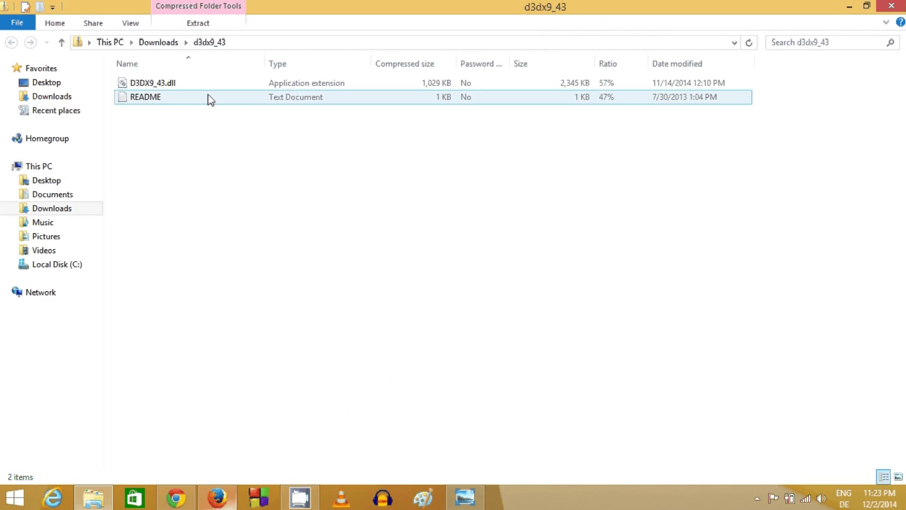
left_click(157, 83)
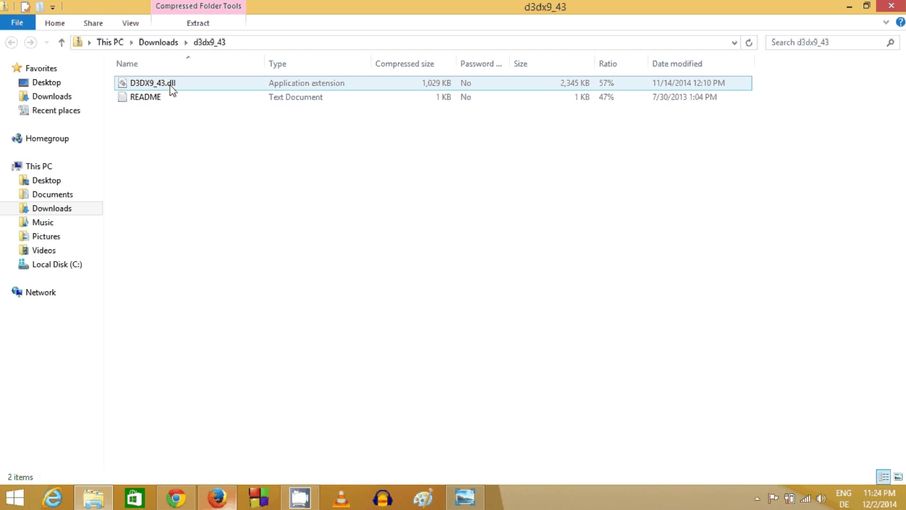
left_click(150, 98)
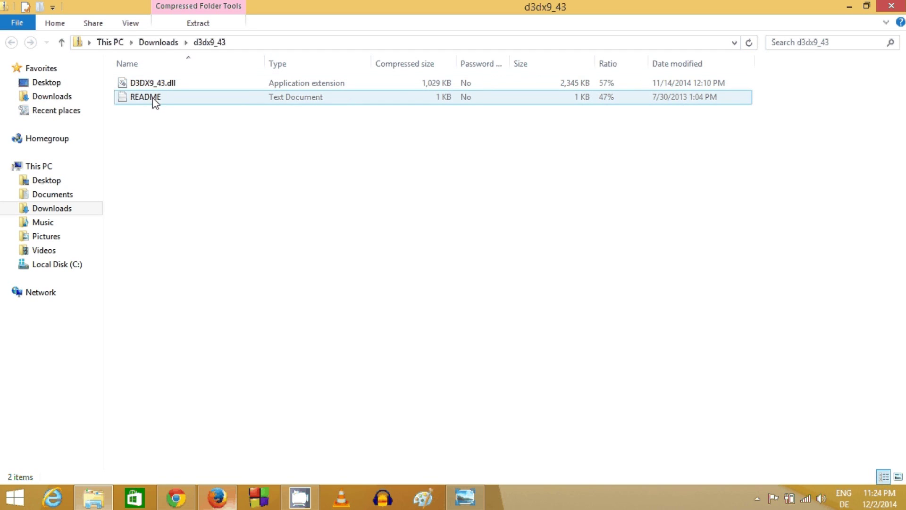
left_click(162, 85)
left_click(155, 85)
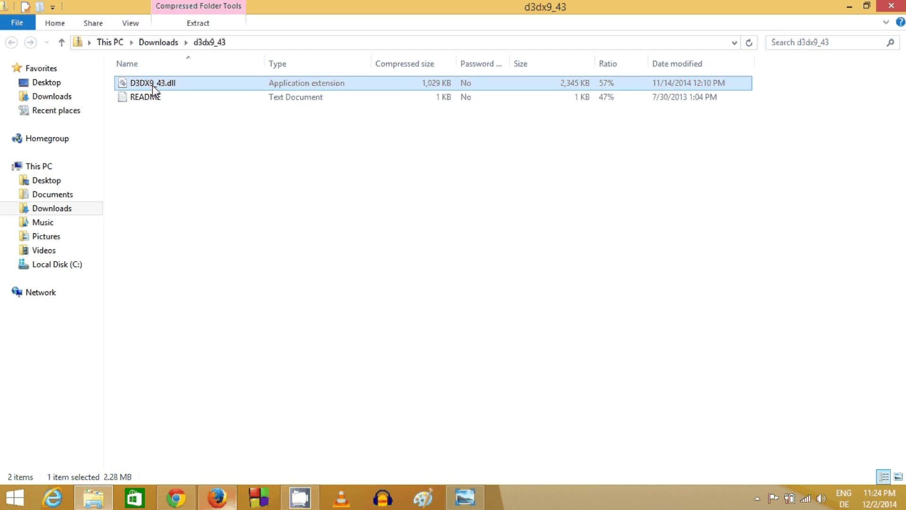
right_click(155, 87)
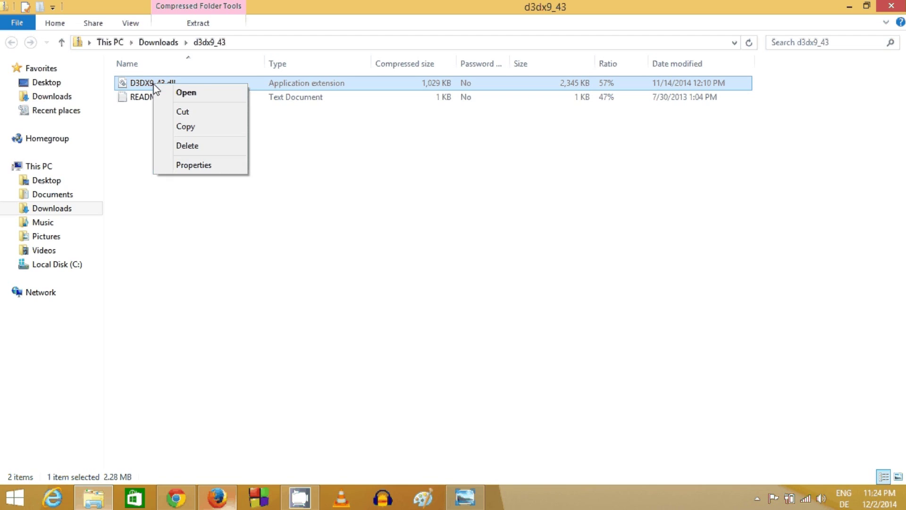